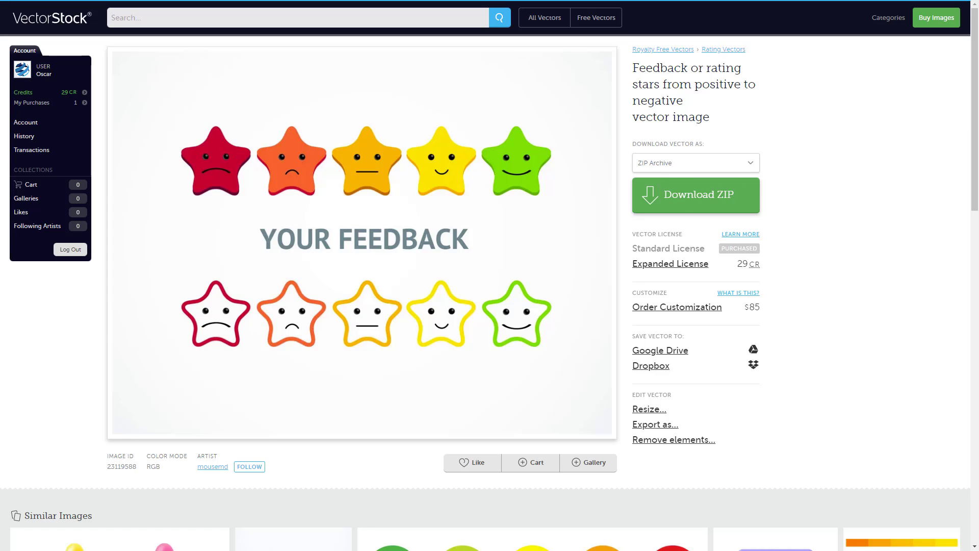
Create a 'Stars Faces' assessment metric template with Allow Image ticked, and save it
{"action": "mouse_move", "coordinate": [505, 162]}
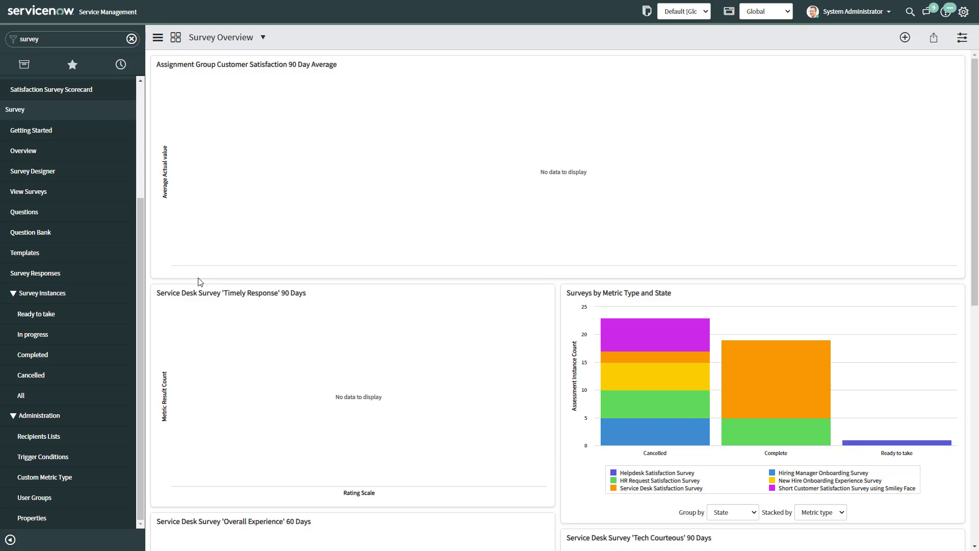
{"action": "left_click", "coordinate": [25, 253]}
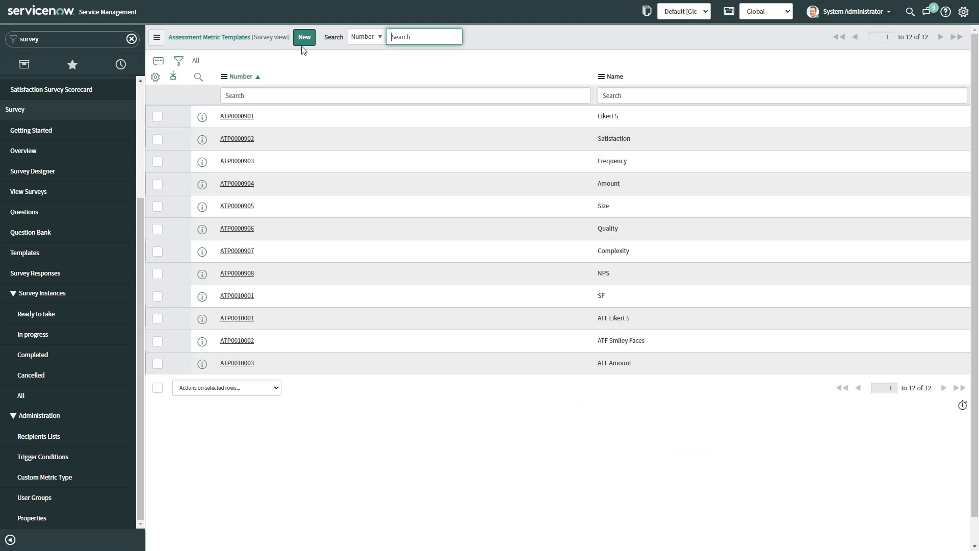
{"action": "left_click", "coordinate": [305, 38]}
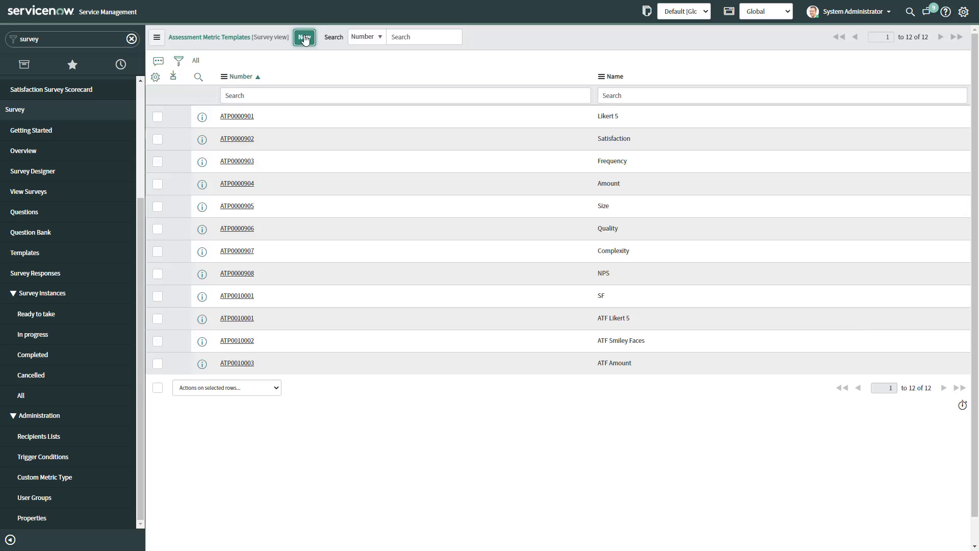
{"action": "type", "text": "Stars Faces"}
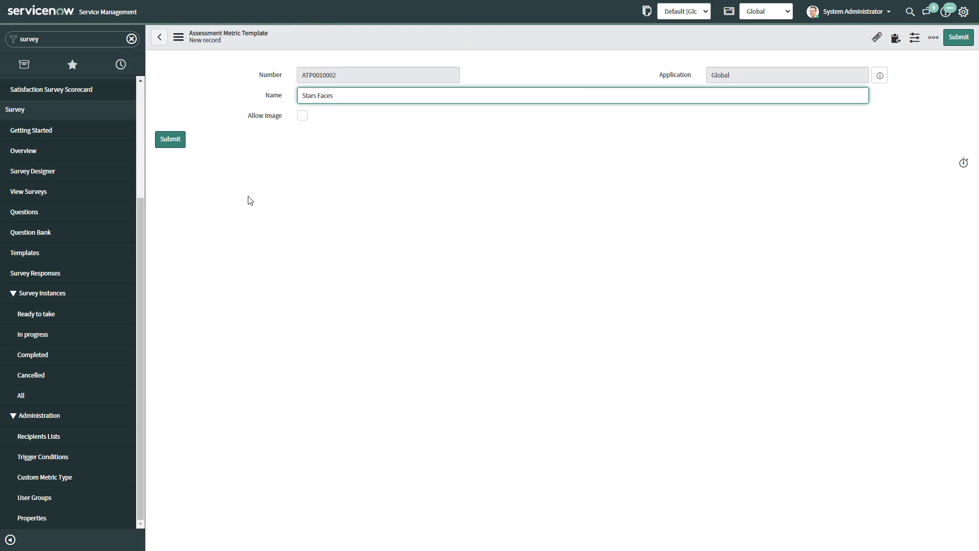
{"action": "left_click", "coordinate": [305, 117]}
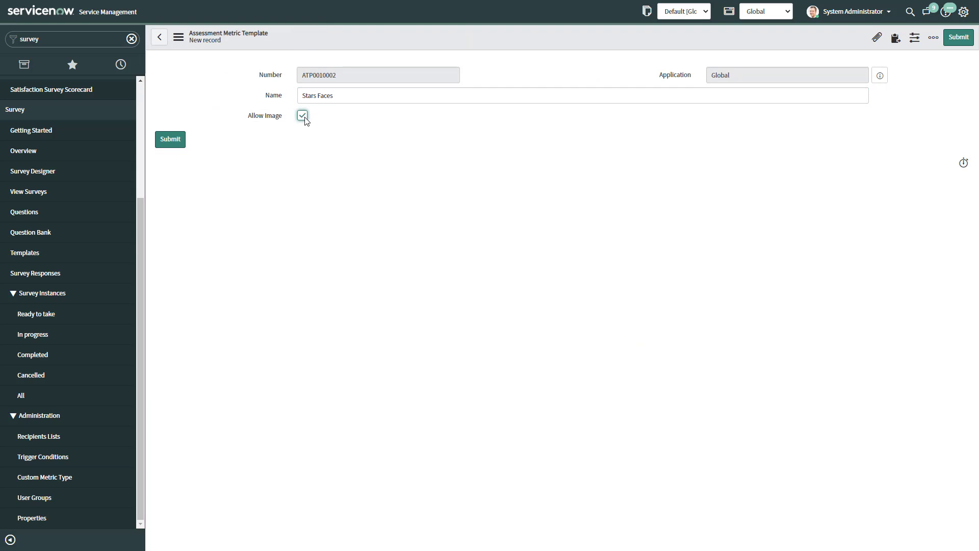
{"action": "right_click", "coordinate": [578, 38]}
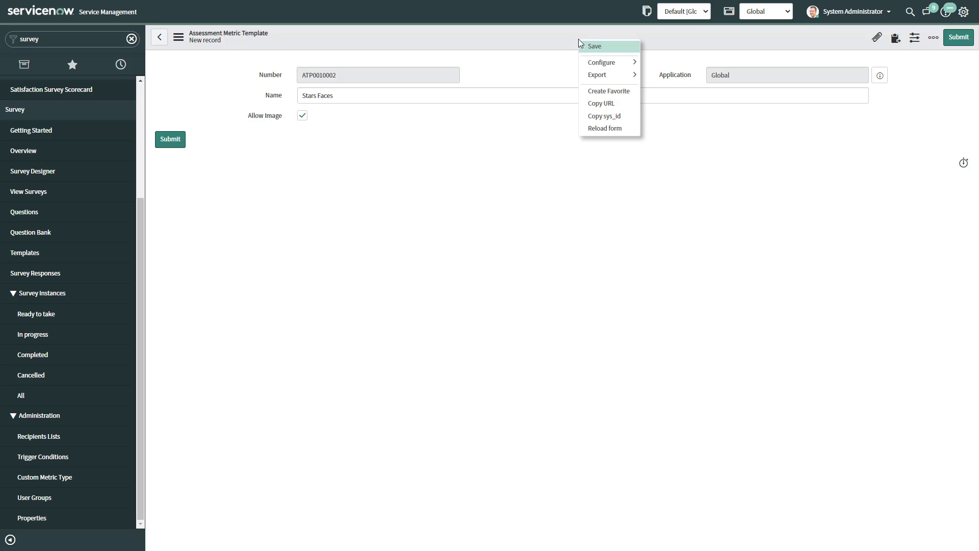
{"action": "left_click", "coordinate": [585, 51]}
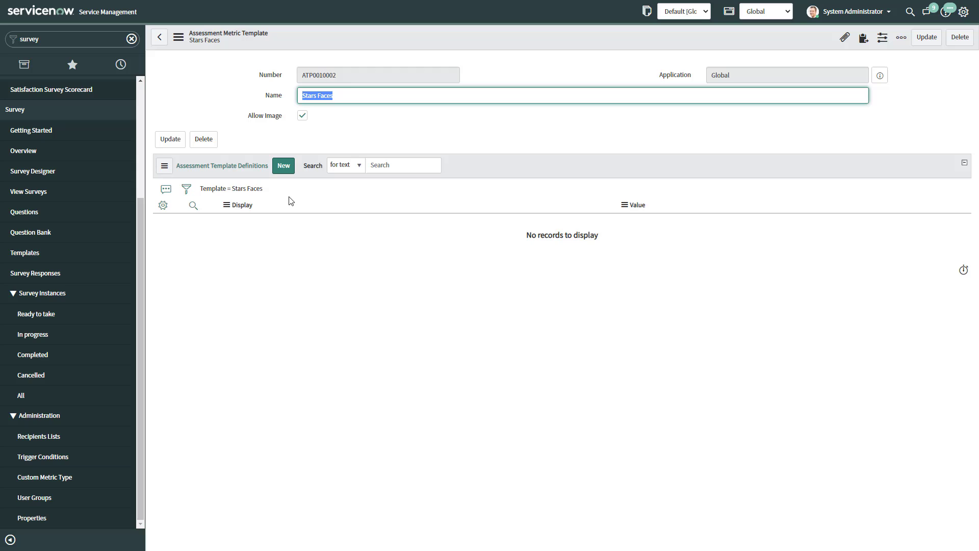
Add and save a 'Very Satisfied' template definition with value 1
{"action": "left_click", "coordinate": [281, 168]}
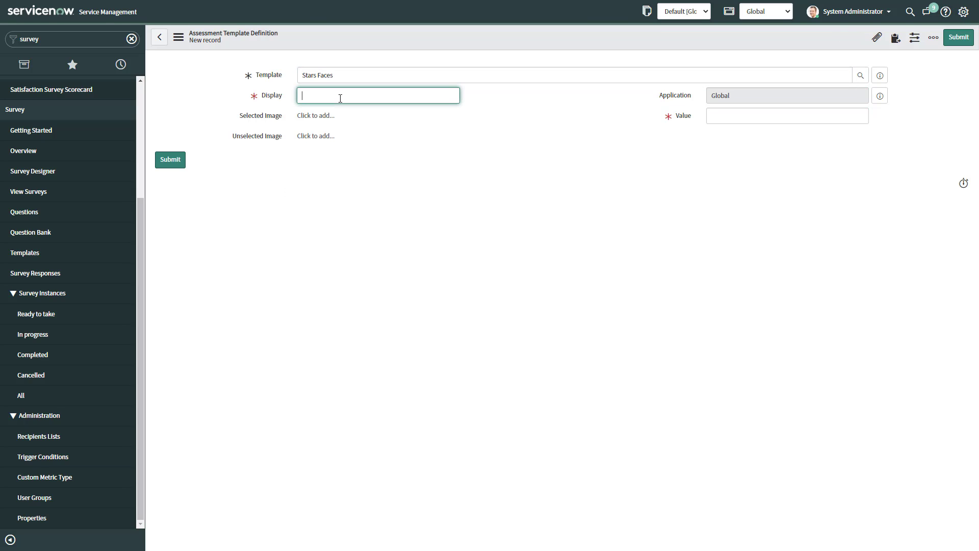
{"action": "type", "text": "Very Satisfied"}
{"action": "left_click", "coordinate": [748, 114]}
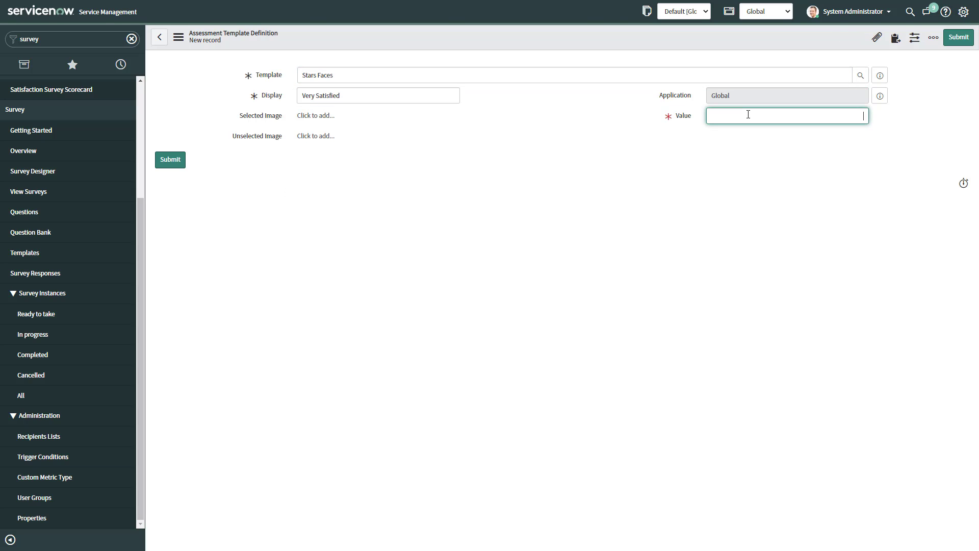
{"action": "type", "text": "1"}
{"action": "right_click", "coordinate": [530, 38]}
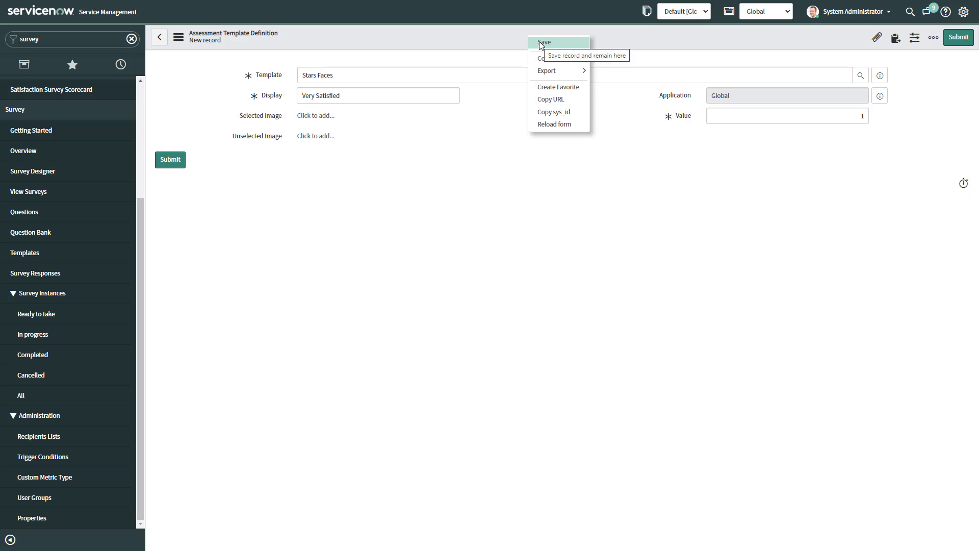
{"action": "left_click", "coordinate": [542, 42]}
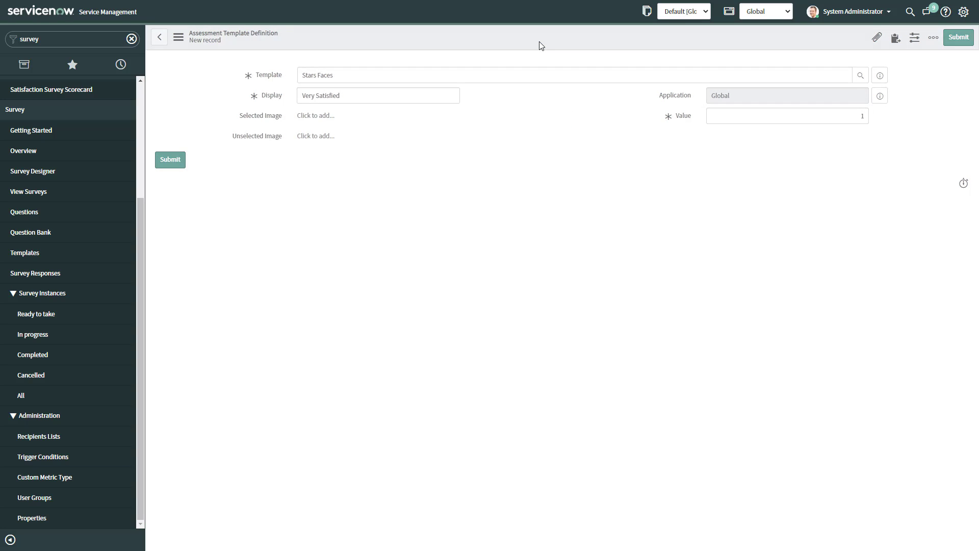
Upload very_satisfied_selected.svg as the selected image and very_satisfied_unselected.svg as the unselected image
{"action": "left_click", "coordinate": [315, 116]}
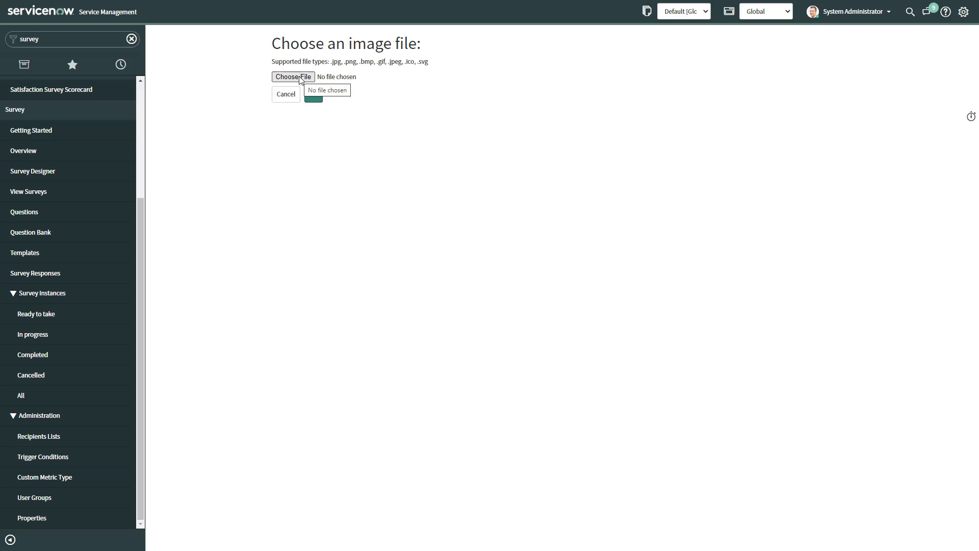
{"action": "left_click", "coordinate": [294, 77]}
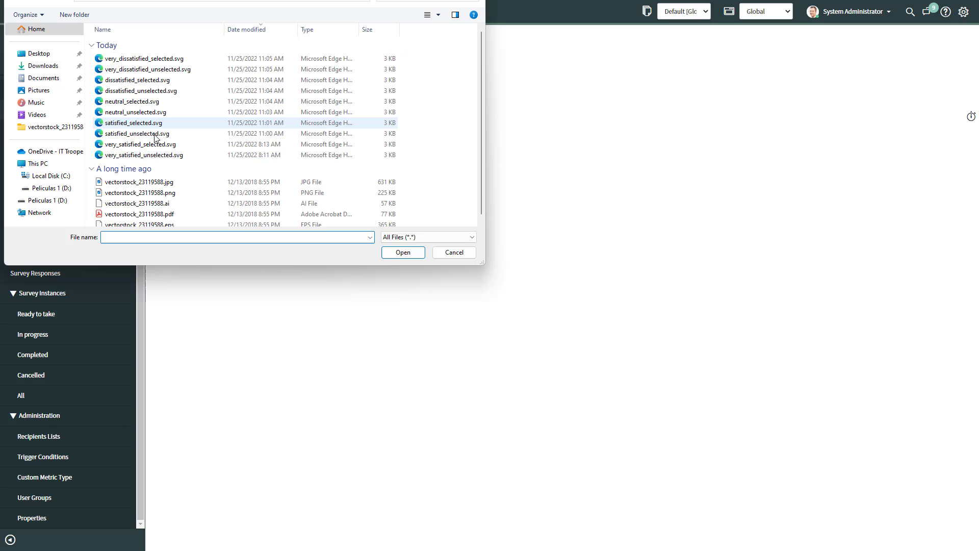
{"action": "left_click", "coordinate": [124, 144]}
{"action": "left_click", "coordinate": [401, 252]}
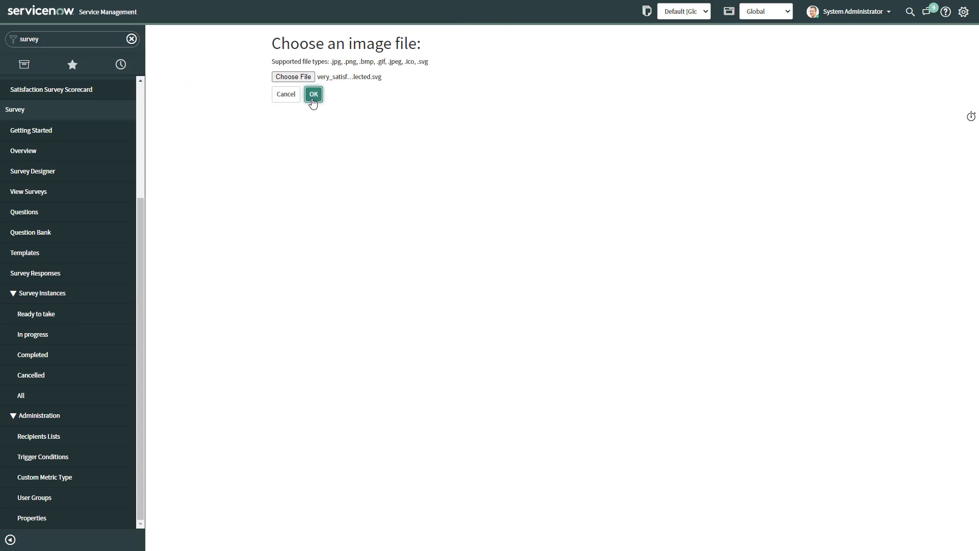
{"action": "left_click", "coordinate": [313, 97]}
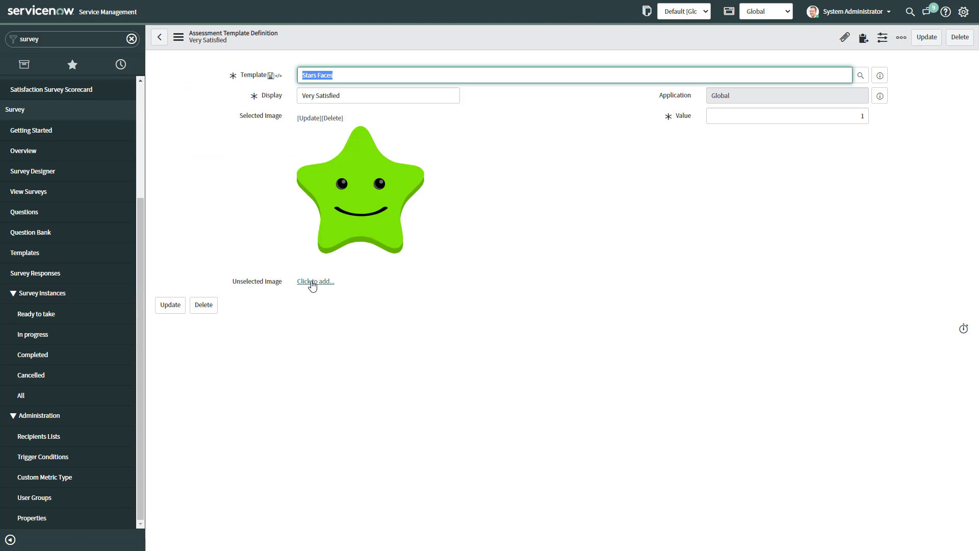
{"action": "left_click", "coordinate": [312, 283]}
{"action": "left_click", "coordinate": [288, 77]}
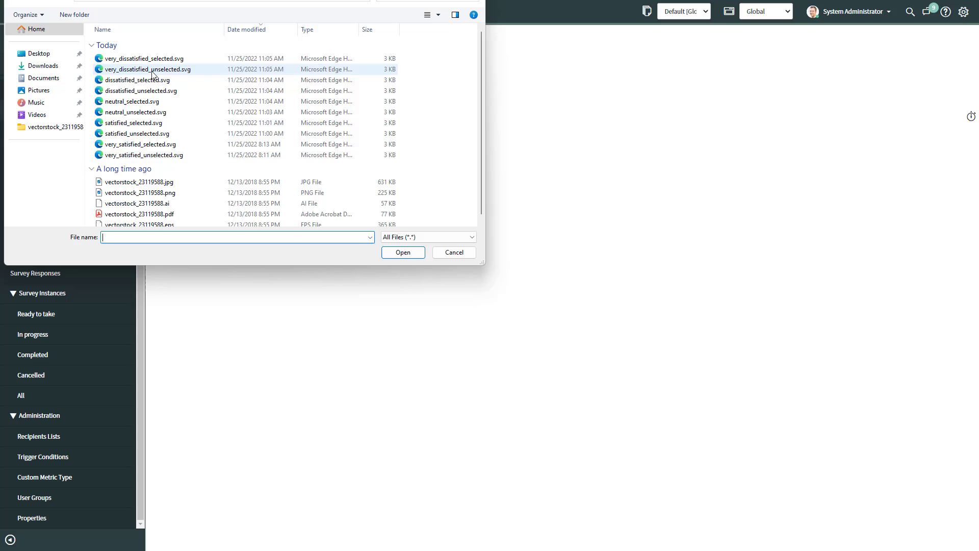
{"action": "left_click", "coordinate": [133, 157]}
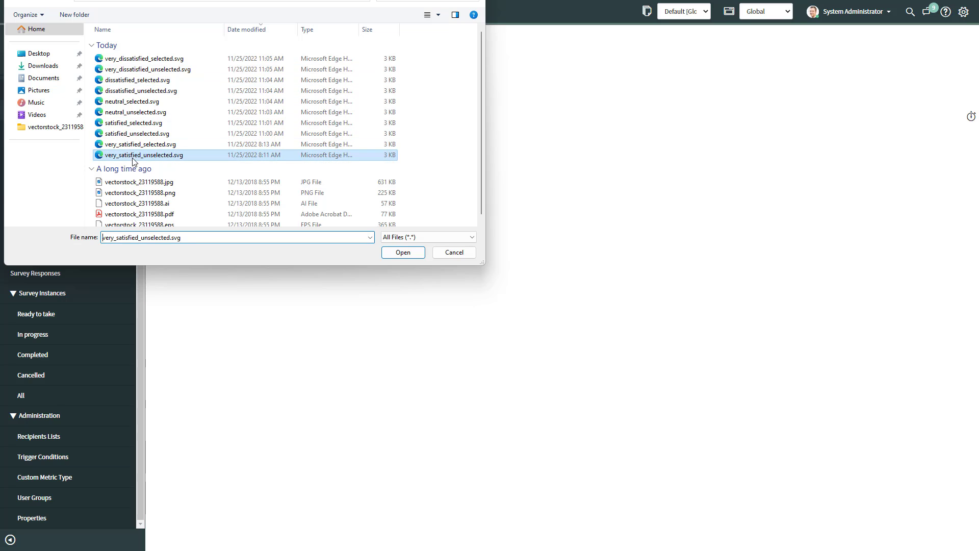
{"action": "left_click", "coordinate": [403, 252]}
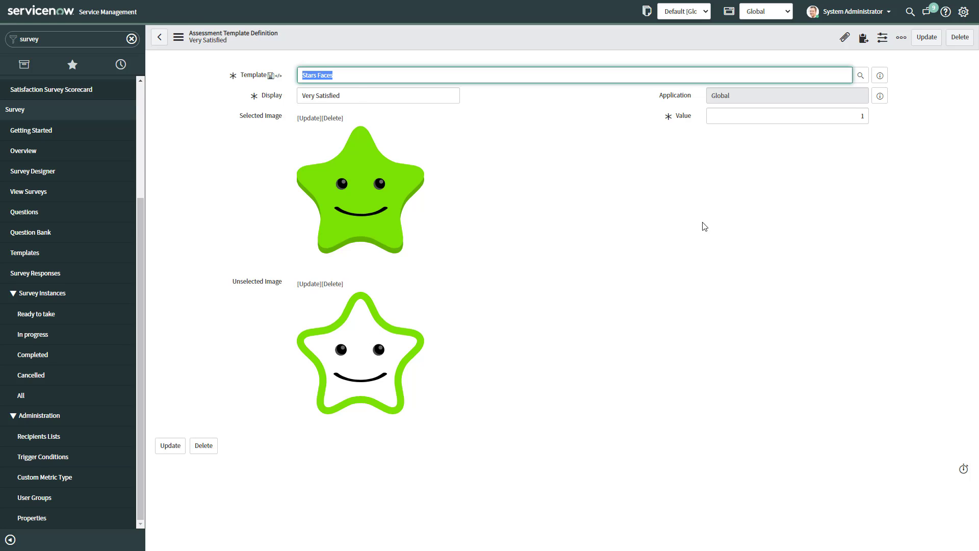
Return to the Stars Faces template and scroll through its five rating definitions to review their images
{"action": "key", "text": "alt+Left"}
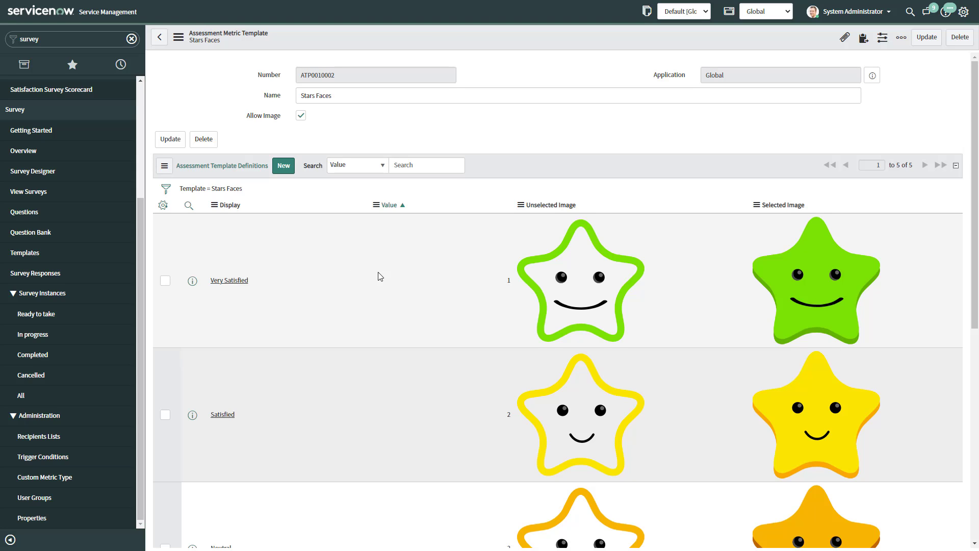
{"action": "scroll", "coordinate": [378, 275], "scroll_direction": "down", "scroll_amount": 2}
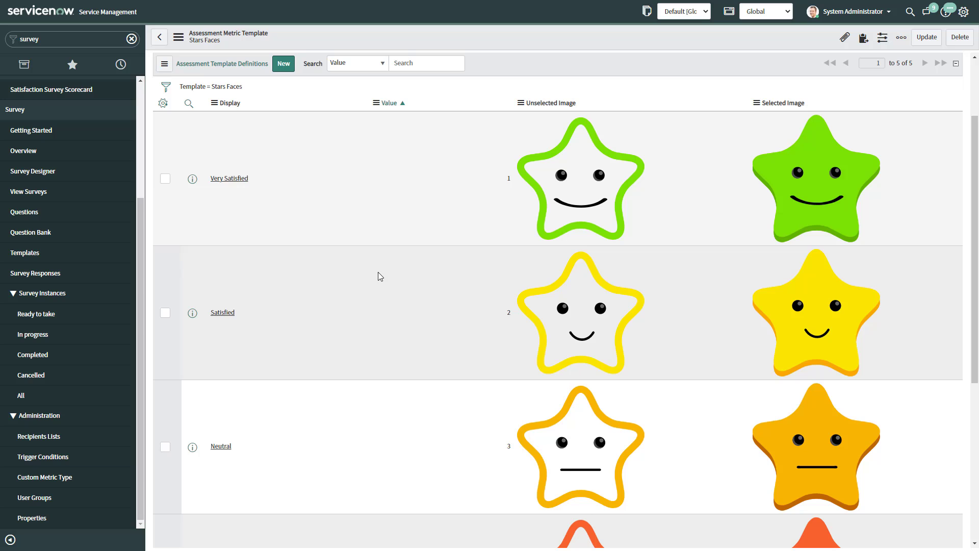
{"action": "scroll", "coordinate": [441, 254], "scroll_direction": "down", "scroll_amount": 4}
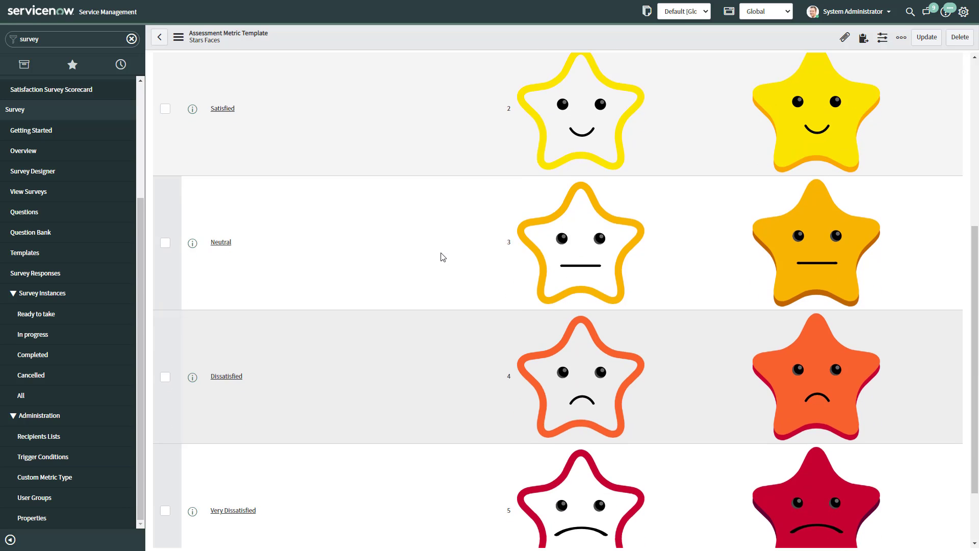
{"action": "scroll", "coordinate": [450, 413], "scroll_direction": "up", "scroll_amount": 4}
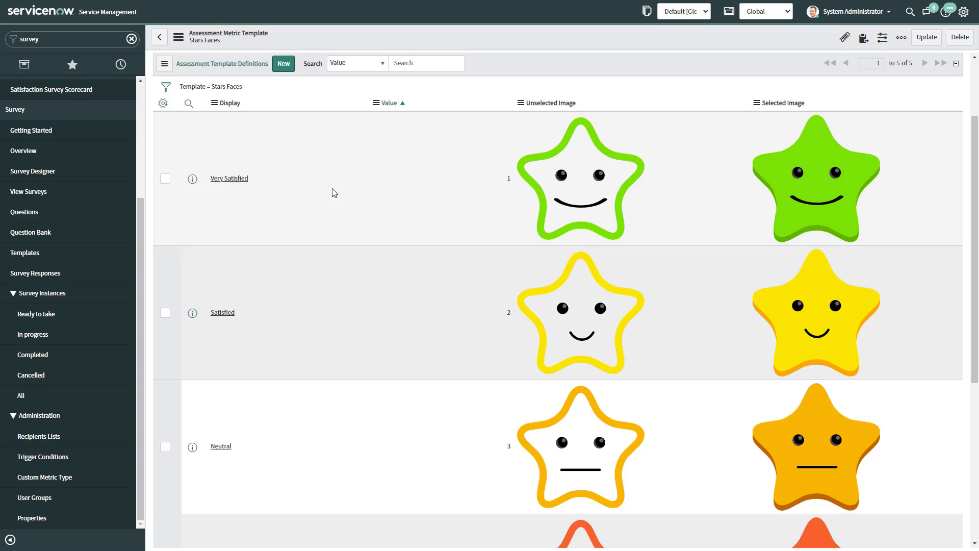
{"action": "scroll", "coordinate": [427, 254], "scroll_direction": "down", "scroll_amount": 2}
{"action": "scroll", "coordinate": [431, 282], "scroll_direction": "up", "scroll_amount": 2}
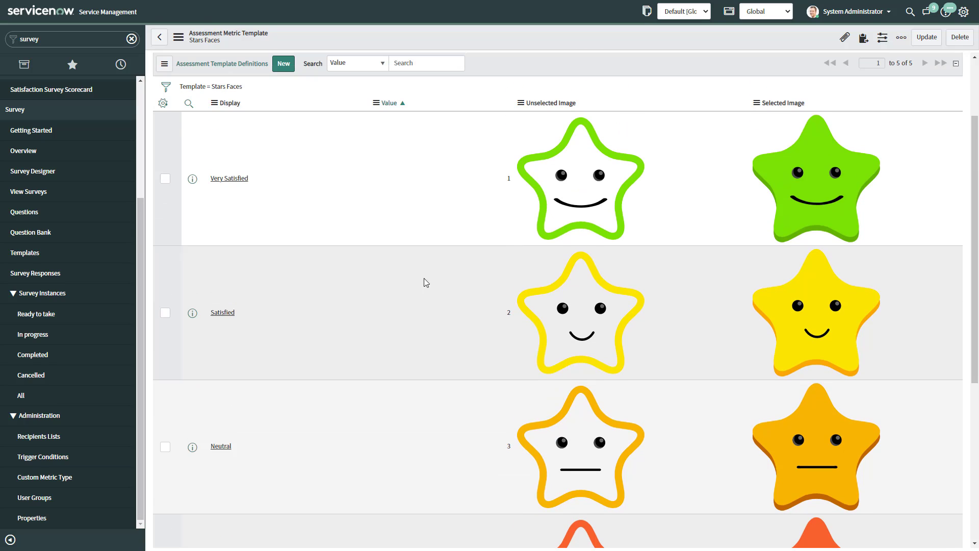
{"action": "scroll", "coordinate": [360, 394], "scroll_direction": "down", "scroll_amount": 5}
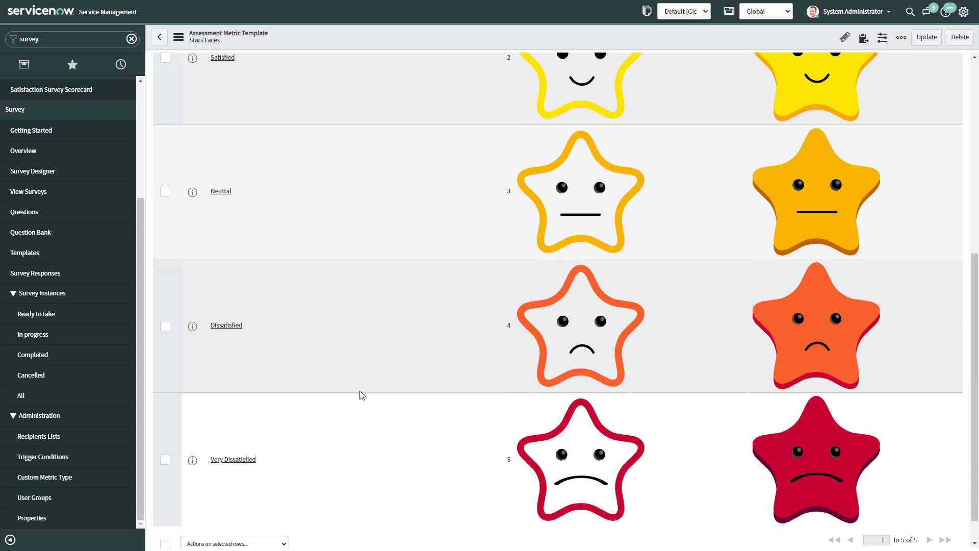
{"action": "scroll", "coordinate": [375, 373], "scroll_direction": "down", "scroll_amount": 1}
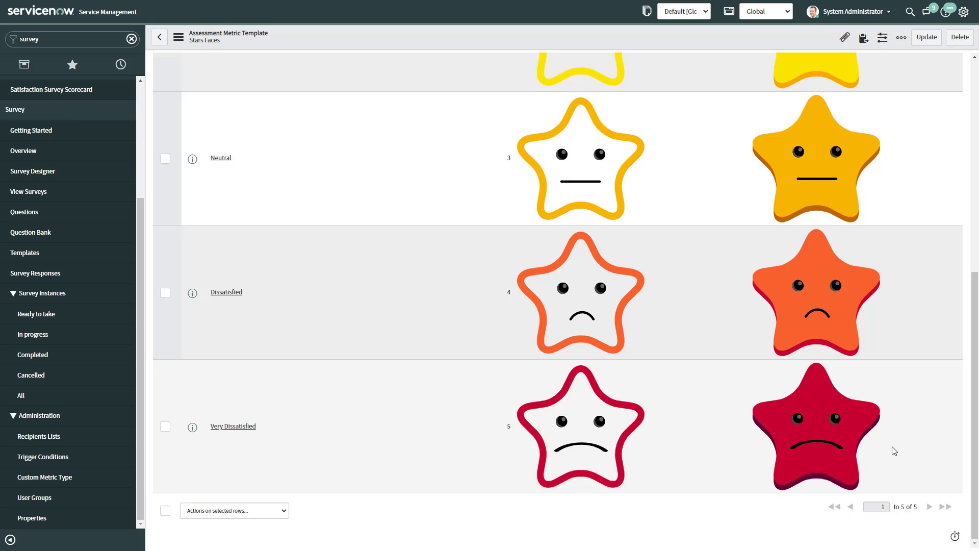
{"action": "scroll", "coordinate": [886, 386], "scroll_direction": "up", "scroll_amount": 4}
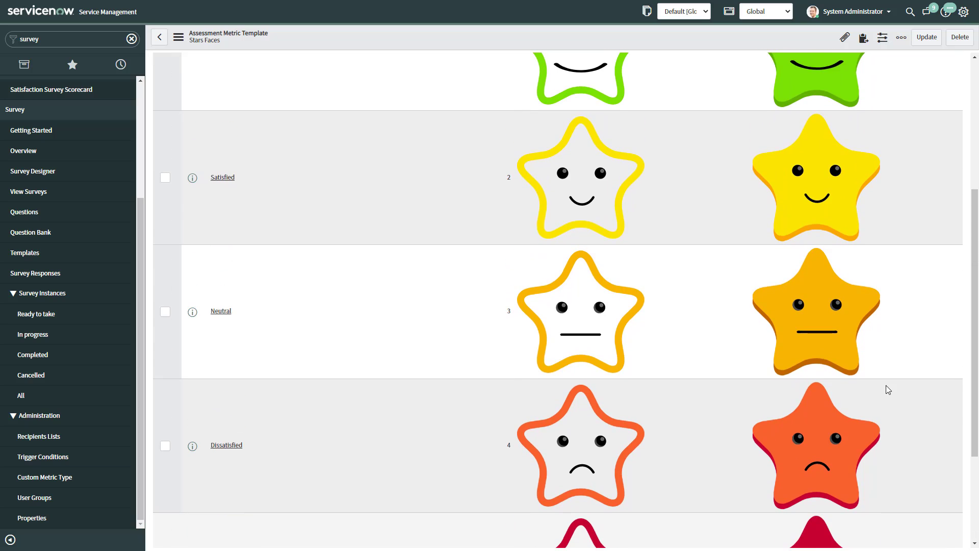
{"action": "scroll", "coordinate": [888, 389], "scroll_direction": "up", "scroll_amount": 1}
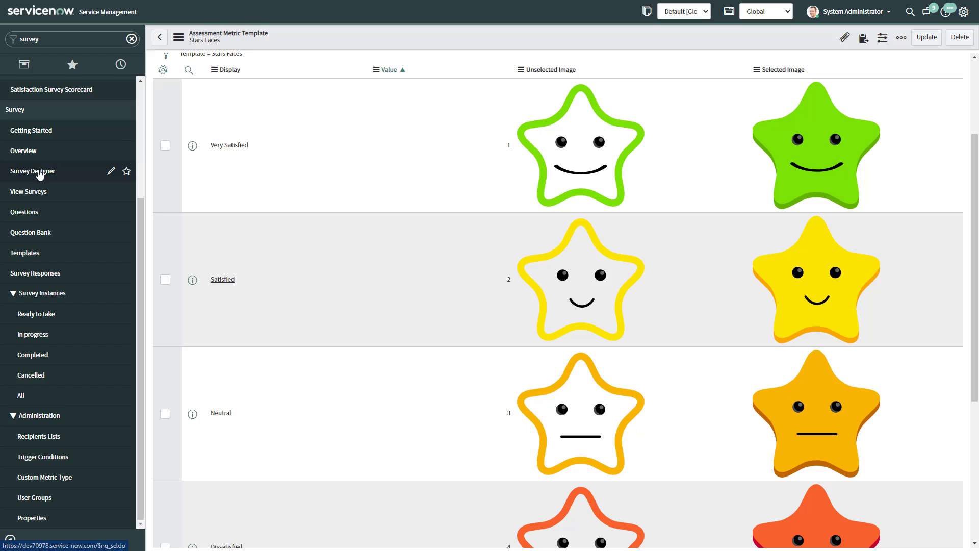
Start a new survey in Survey Designer, renamed to 'Premium Satisfaction survey'
{"action": "left_click", "coordinate": [37, 172]}
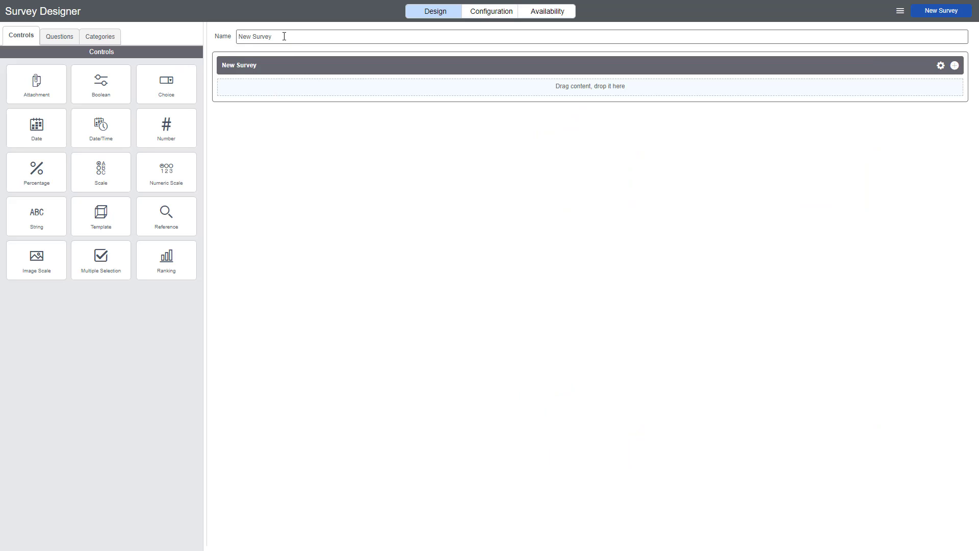
{"action": "triple_click", "coordinate": [284, 36]}
{"action": "type", "text": "Premium Satisfaction survey"}
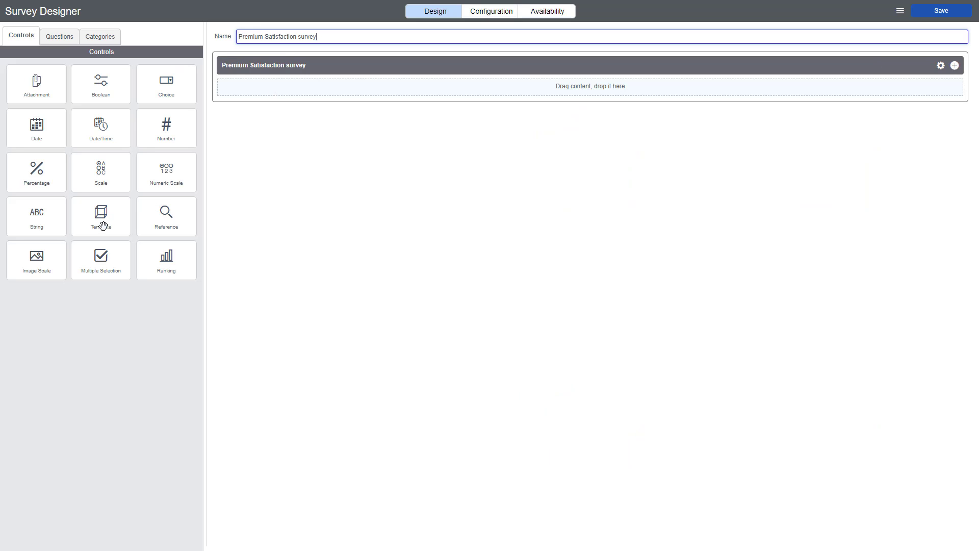
Add a Template question to the survey that uses the Stars Faces template
{"action": "left_click_drag", "start_coordinate": [100, 225], "coordinate": [357, 94]}
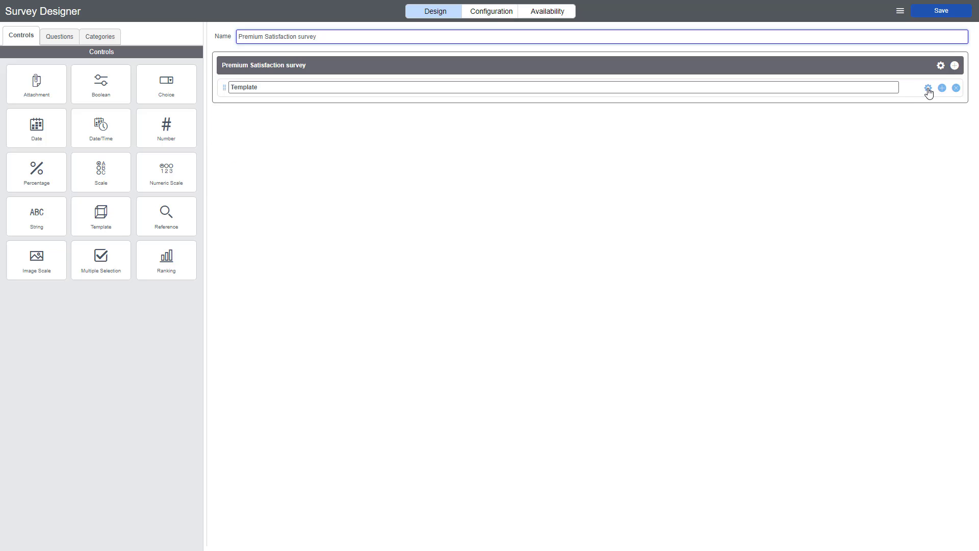
{"action": "left_click", "coordinate": [928, 88]}
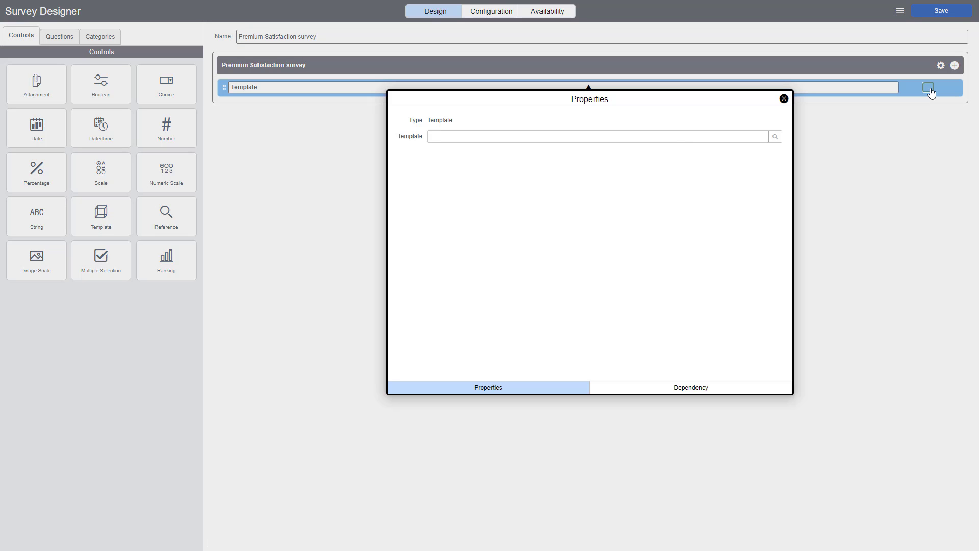
{"action": "left_click", "coordinate": [661, 137]}
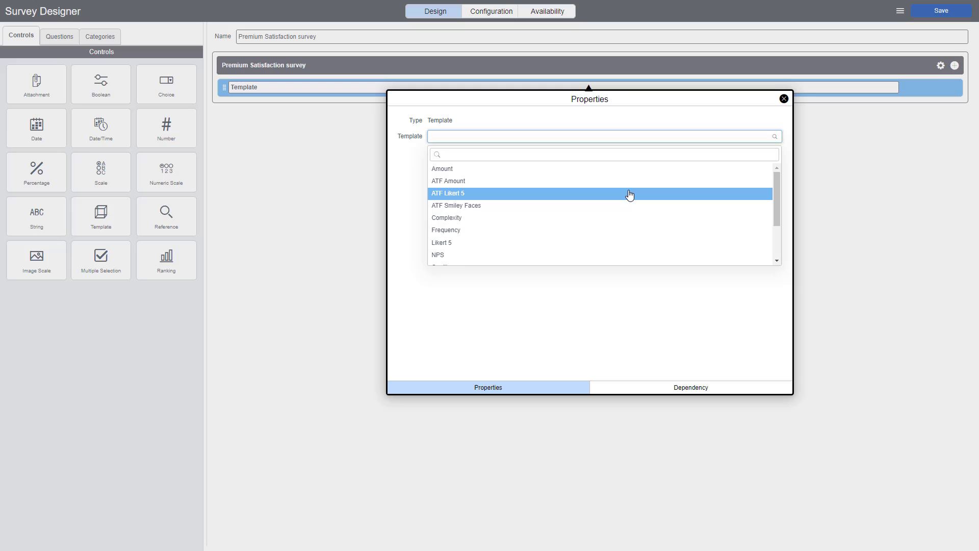
{"action": "scroll", "coordinate": [619, 204], "scroll_direction": "down", "scroll_amount": 2}
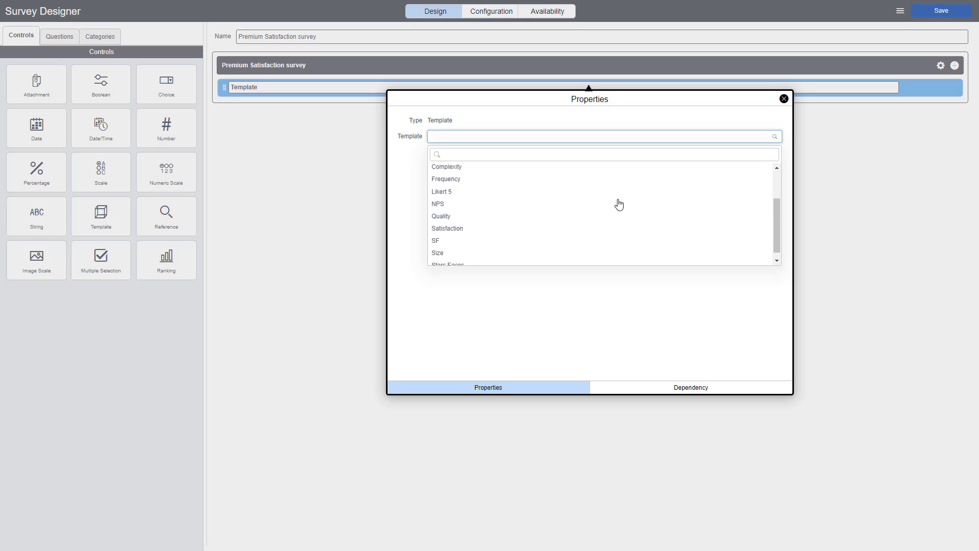
{"action": "scroll", "coordinate": [619, 204], "scroll_direction": "down", "scroll_amount": 1}
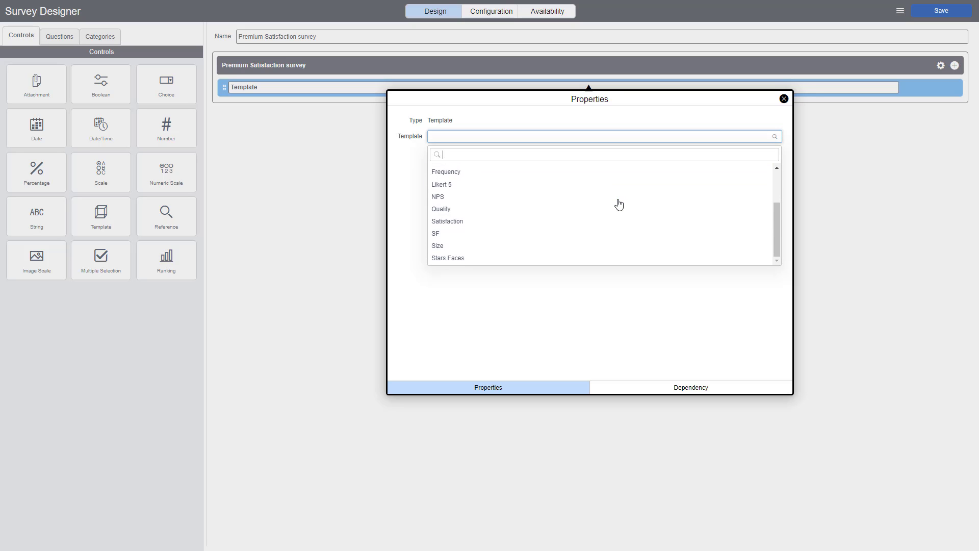
{"action": "left_click", "coordinate": [449, 261]}
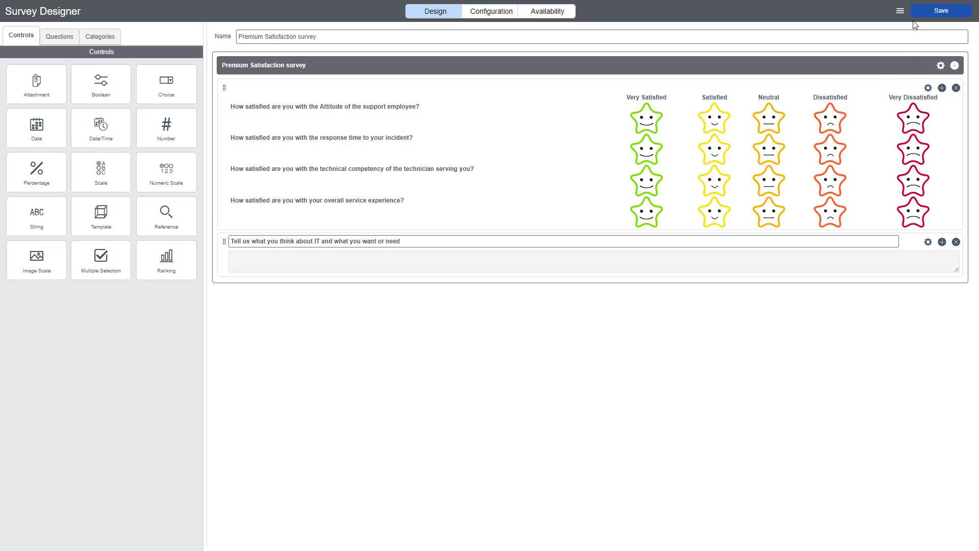
Save and publish the Premium Satisfaction survey, then bring up the View Surveys list
{"action": "mouse_move", "coordinate": [916, 20]}
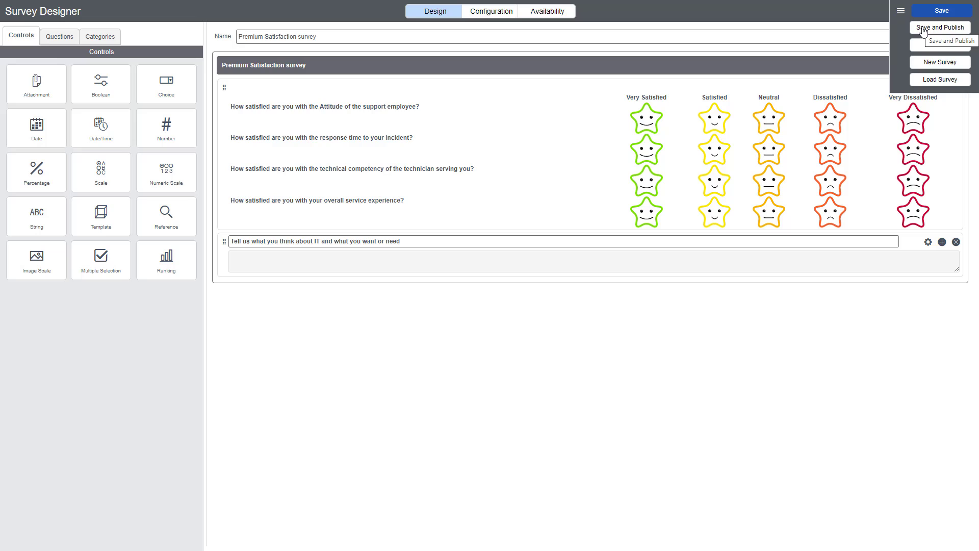
{"action": "left_click", "coordinate": [923, 28]}
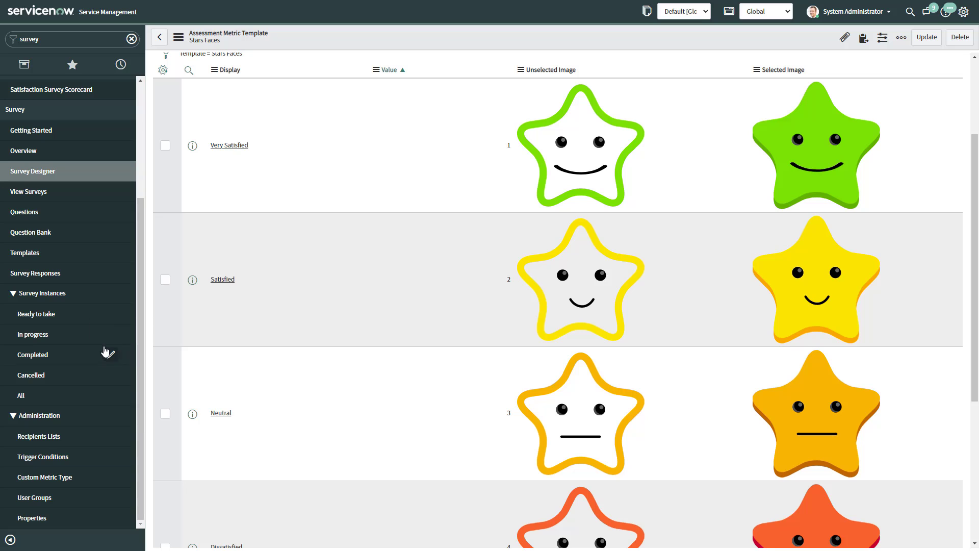
{"action": "left_click", "coordinate": [35, 195]}
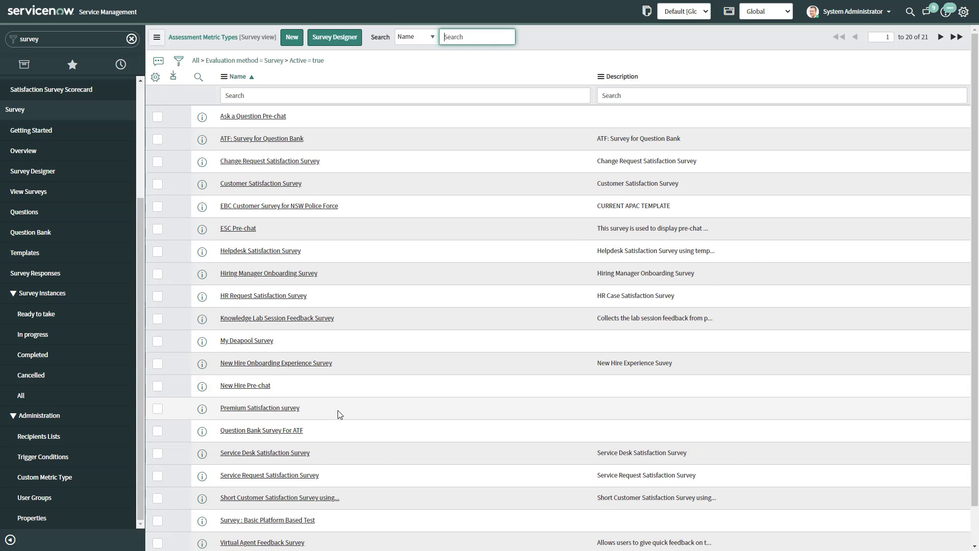
Assign the Premium Satisfaction survey to the administrator, creating a Ready to take survey instance
{"action": "left_click", "coordinate": [252, 410]}
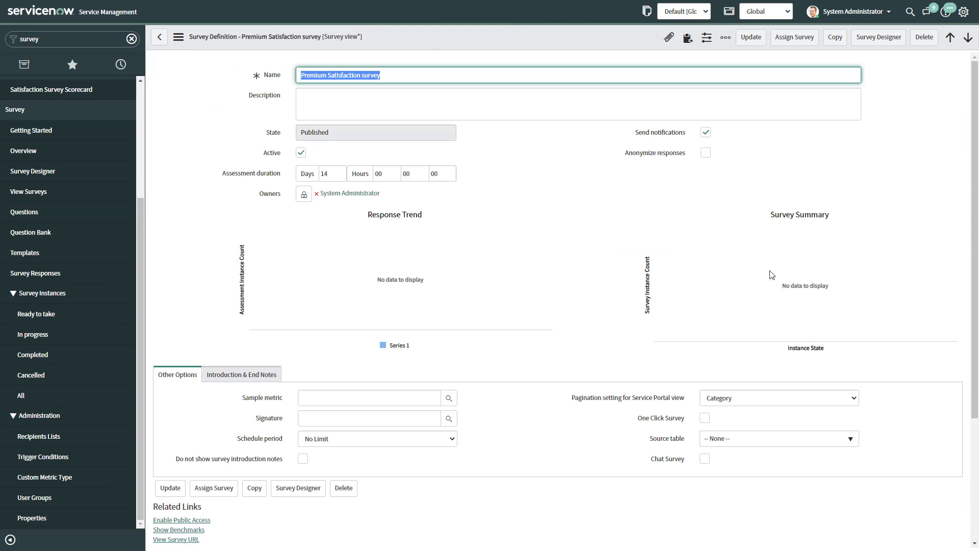
{"action": "left_click", "coordinate": [792, 45]}
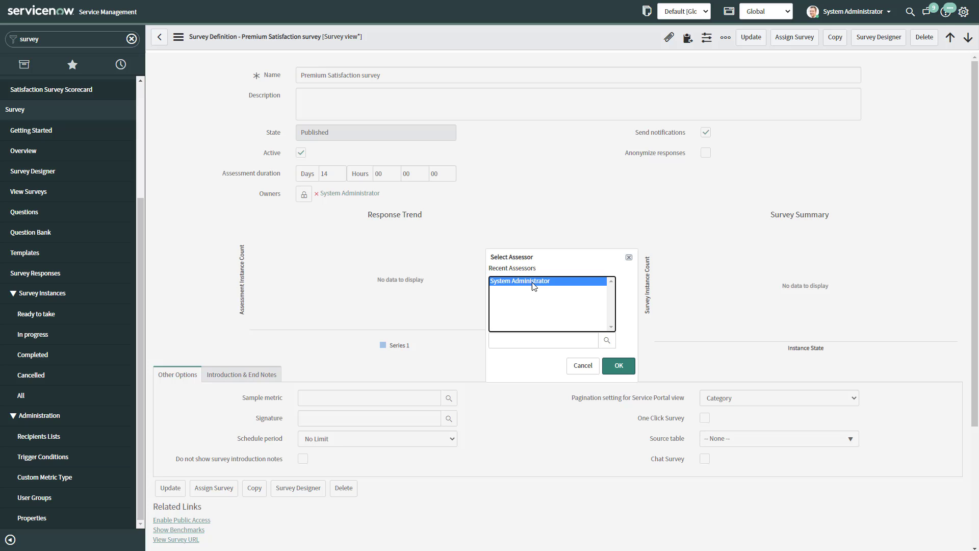
{"action": "left_click", "coordinate": [618, 365]}
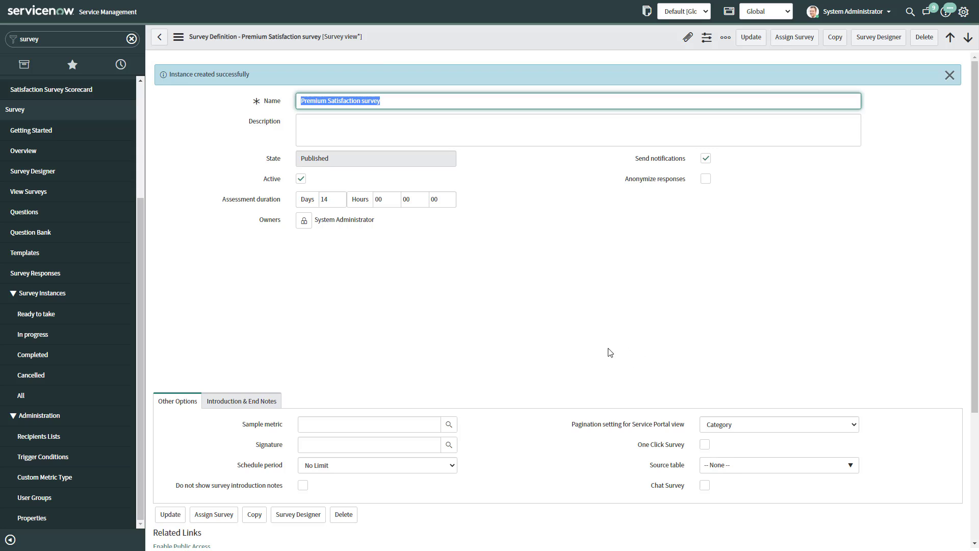
{"action": "scroll", "coordinate": [514, 352], "scroll_direction": "down", "scroll_amount": 4}
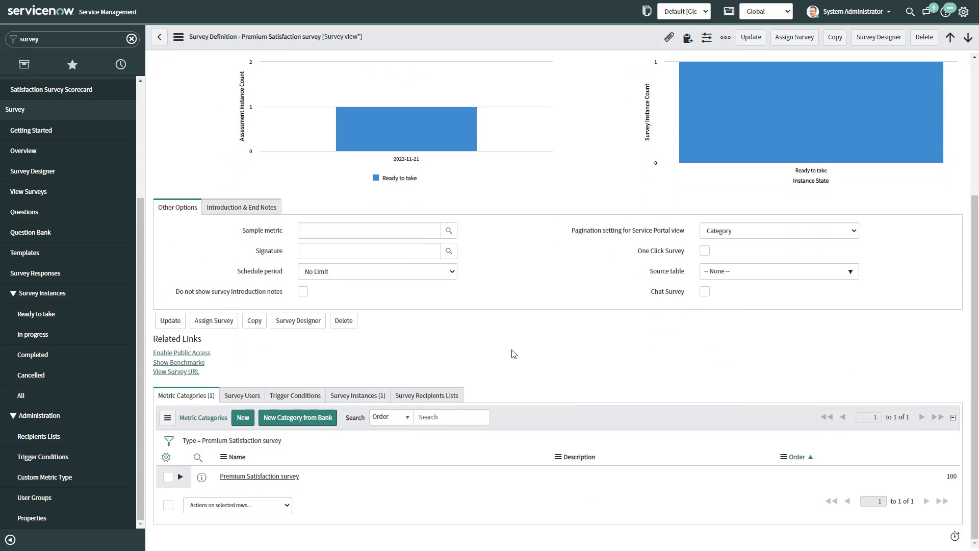
Copy the survey's URL, open it in the portal, and begin taking the Premium Satisfaction survey
{"action": "left_click", "coordinate": [180, 373]}
{"action": "left_click", "coordinate": [605, 95]}
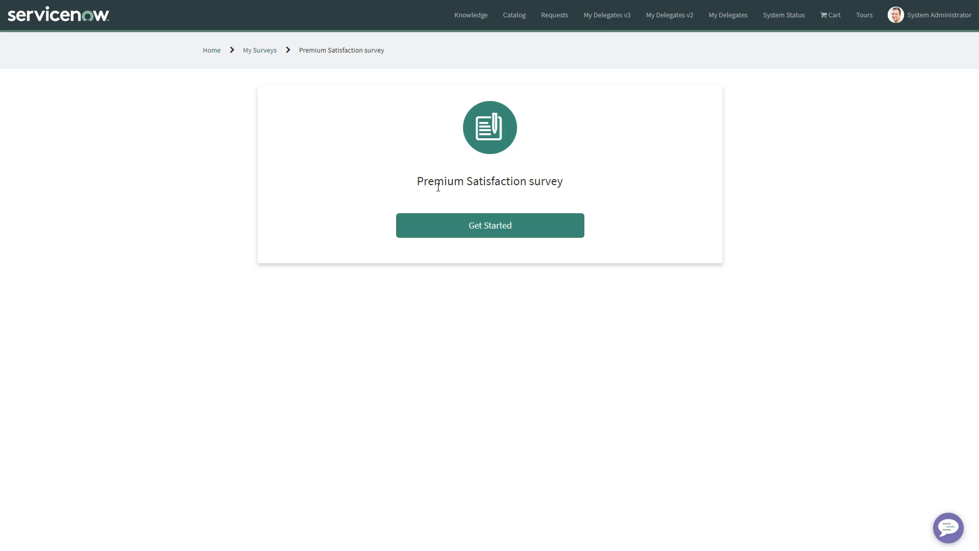
{"action": "left_click", "coordinate": [496, 229]}
{"action": "scroll", "coordinate": [713, 304], "scroll_direction": "down", "scroll_amount": 1}
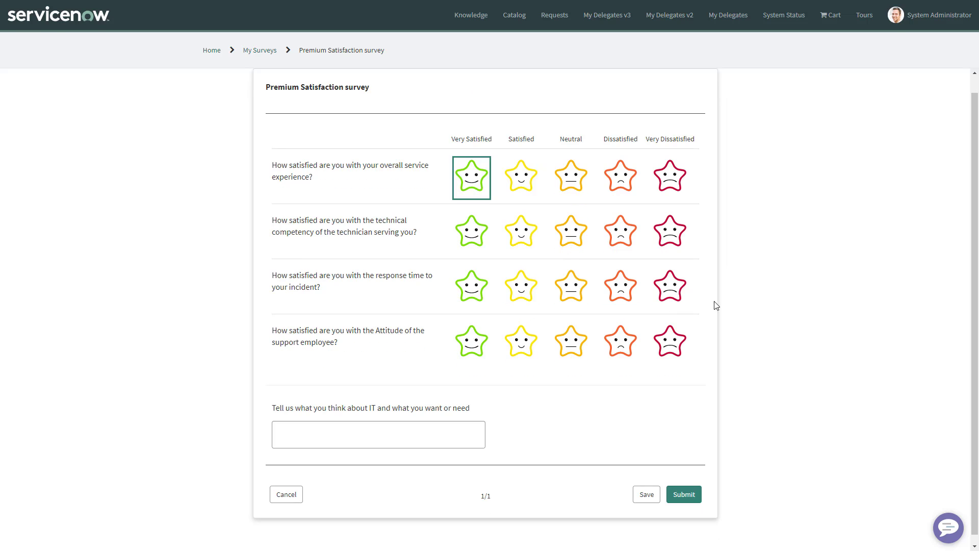
{"action": "left_click", "coordinate": [753, 307]}
Rate the four star-face questions Very Dissatisfied, Very Satisfied, Very Satisfied and Satisfied
{"action": "left_click", "coordinate": [472, 185]}
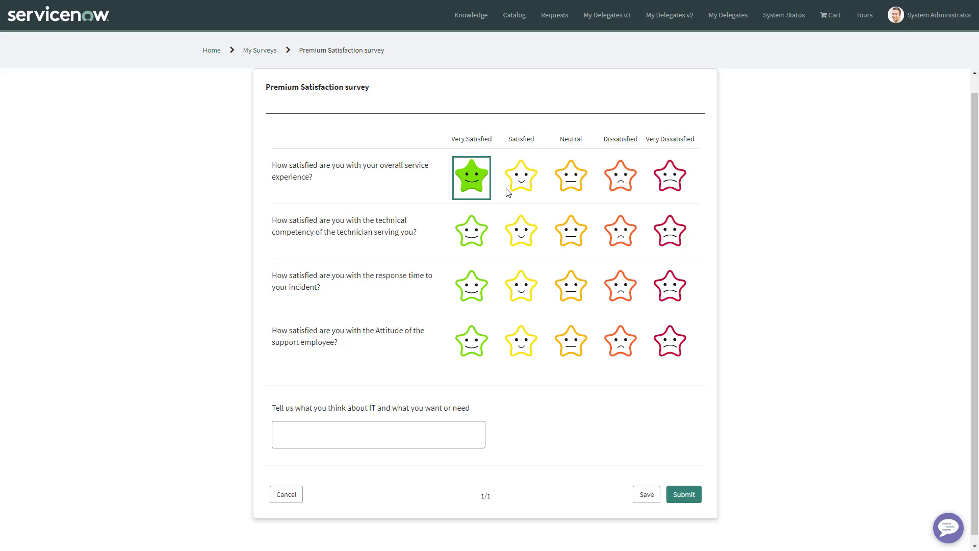
{"action": "left_click", "coordinate": [678, 187]}
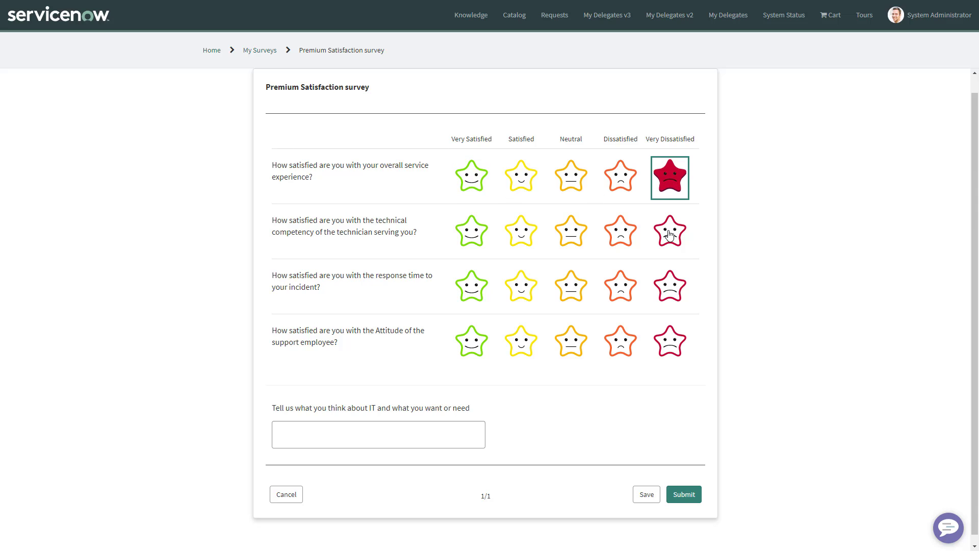
{"action": "left_click", "coordinate": [569, 241]}
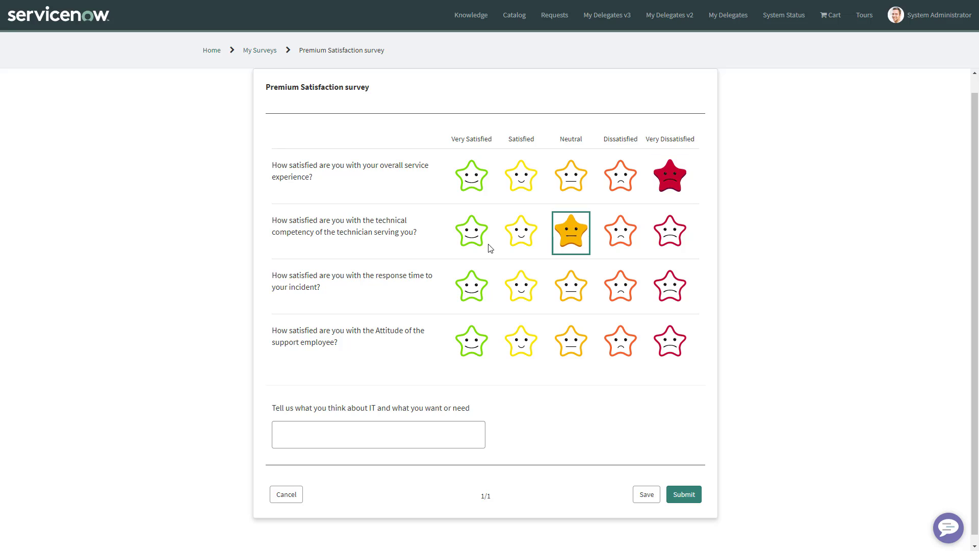
{"action": "left_click", "coordinate": [472, 242]}
{"action": "left_click", "coordinate": [470, 291]}
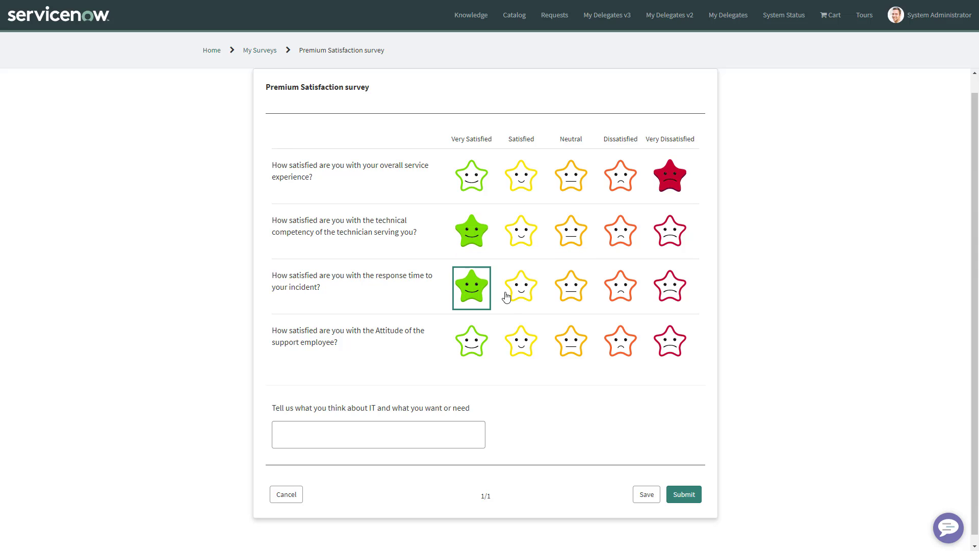
{"action": "left_click", "coordinate": [520, 344]}
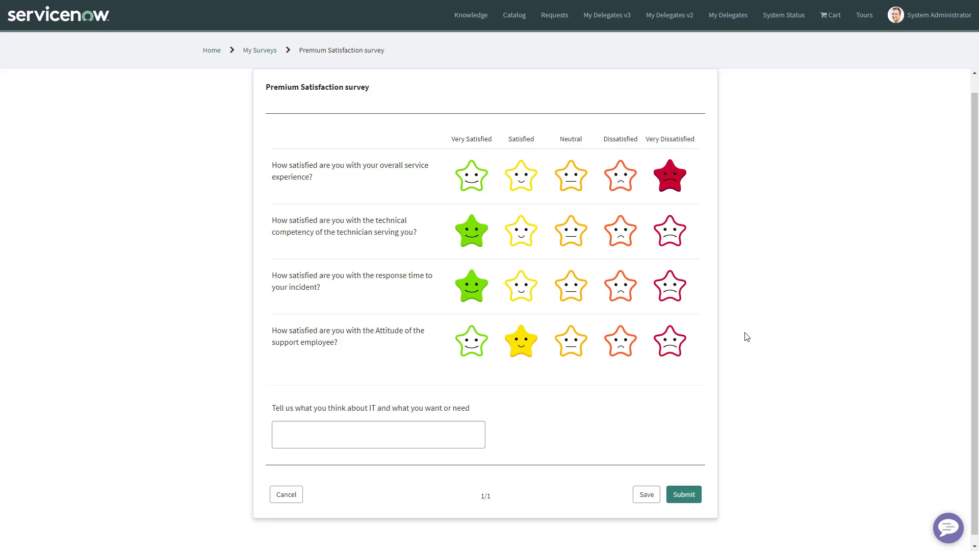